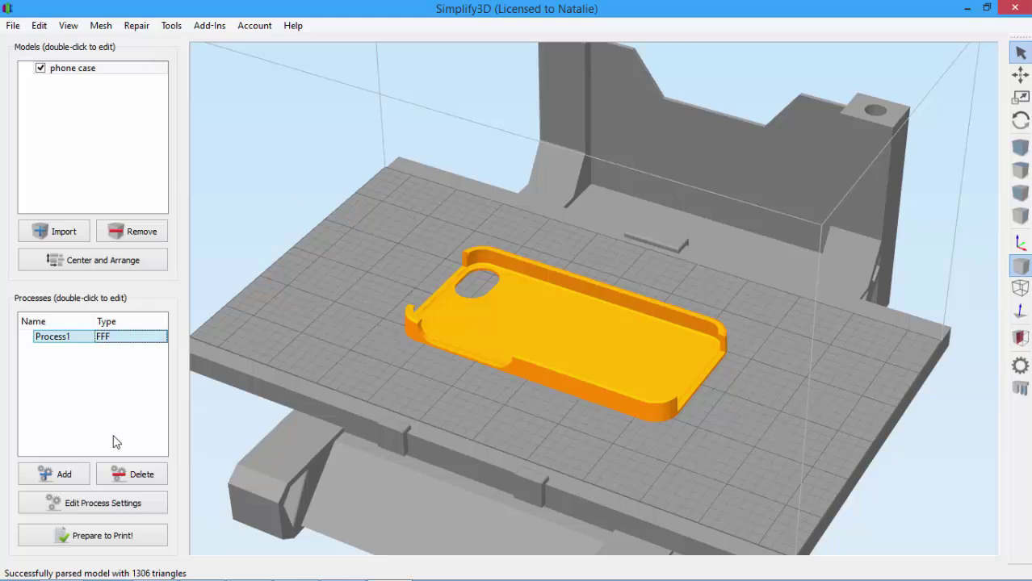
- Open the FFF Settings for Process1 (MakerBot Replicator 2, PLA, Medium, 20% infill)
{"action": "left_click", "coordinate": [89, 503]}
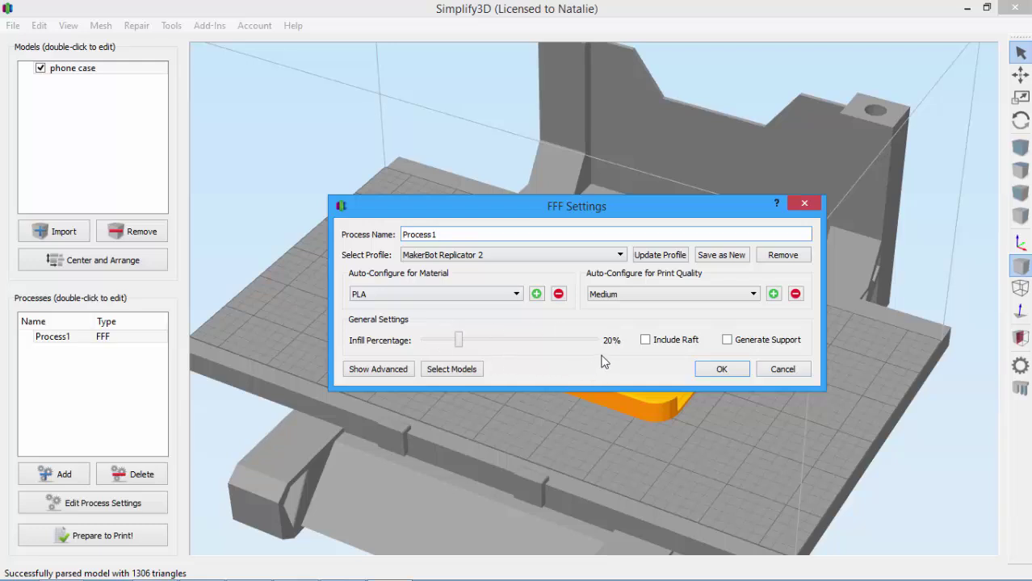
- Move the FFF Settings dialog to the top, show advanced options, and view the Layer settings
{"action": "left_click_drag", "start_coordinate": [504, 214], "coordinate": [462, 25]}
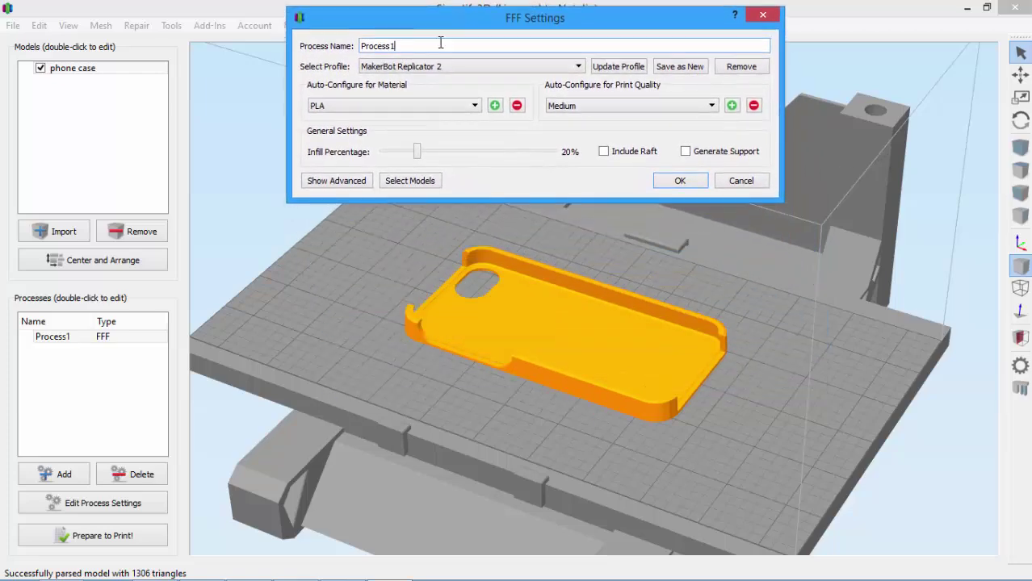
{"action": "left_click", "coordinate": [360, 182]}
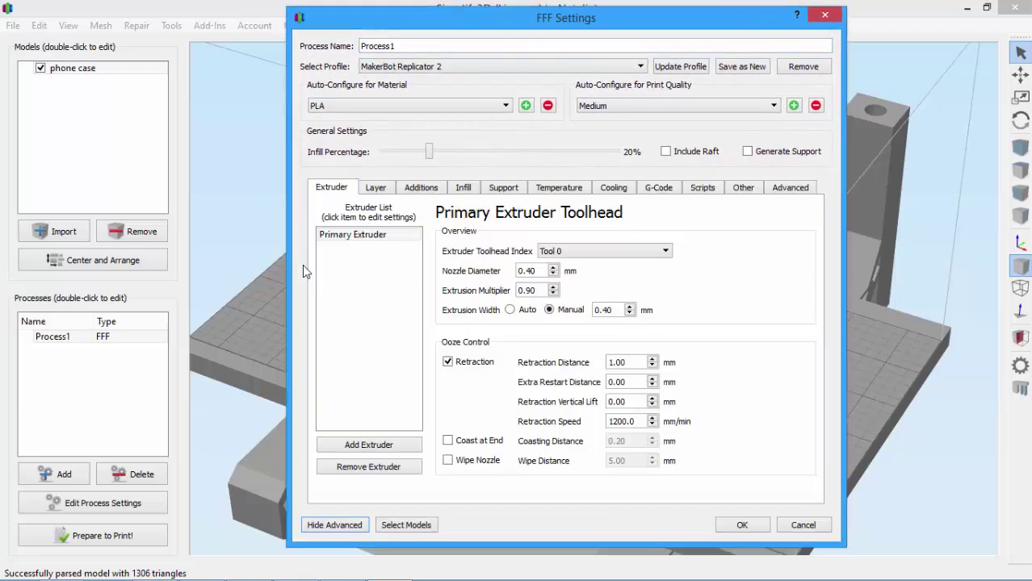
{"action": "left_click", "coordinate": [375, 186]}
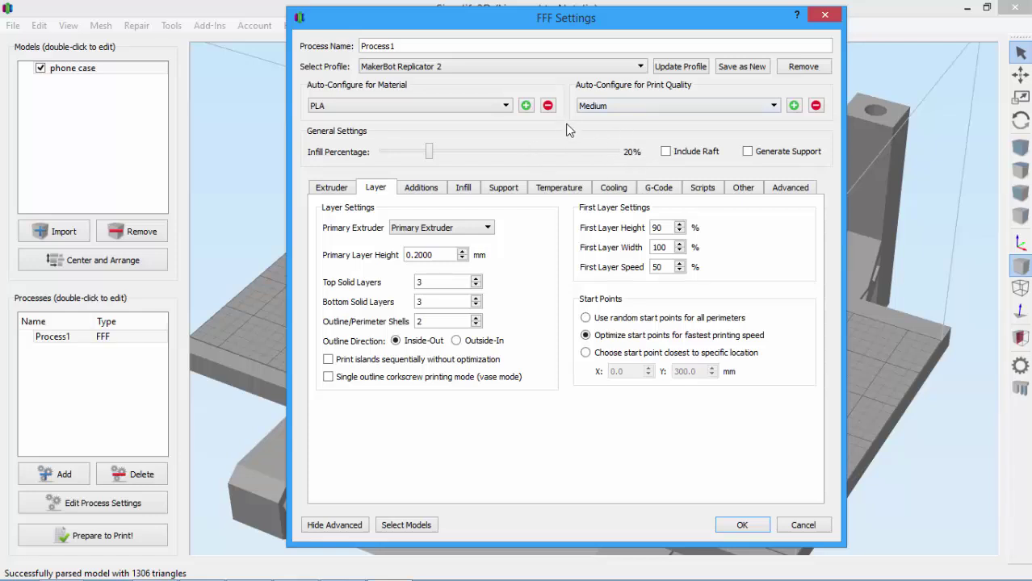
- Check the top and bottom solid layer values and apply the High print-quality preset
{"action": "double_click", "coordinate": [437, 281]}
{"action": "left_click", "coordinate": [438, 301]}
{"action": "left_click", "coordinate": [606, 106]}
{"action": "left_click", "coordinate": [595, 143]}
- Nudge infill up, then switch quality to Medium and back to High (0.1 mm layers, 40% infill)
{"action": "double_click", "coordinate": [410, 255]}
{"action": "left_click", "coordinate": [418, 301]}
{"action": "left_click_drag", "start_coordinate": [452, 154], "coordinate": [476, 159]}
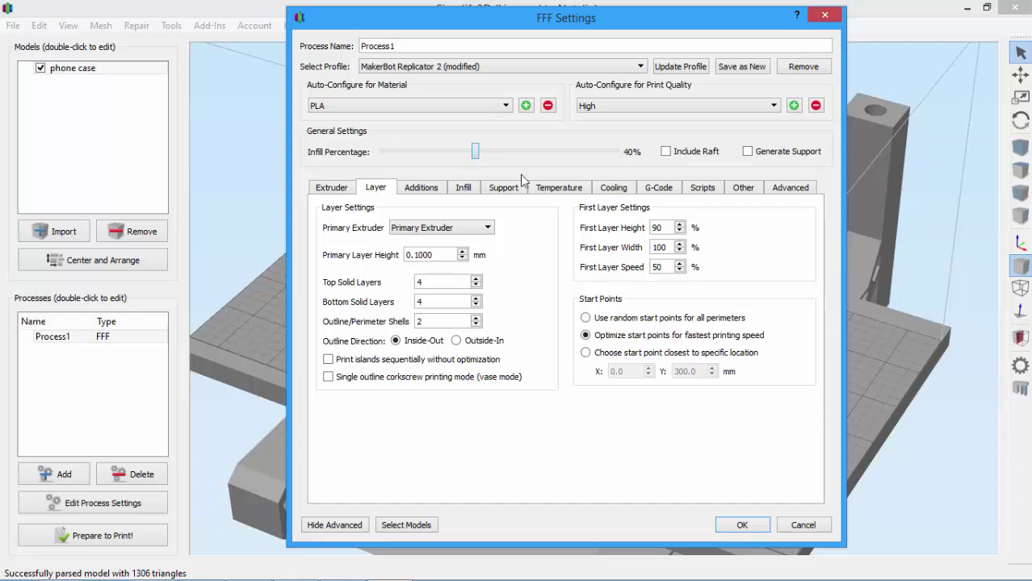
{"action": "left_click", "coordinate": [597, 105]}
{"action": "left_click", "coordinate": [588, 123]}
{"action": "left_click", "coordinate": [651, 110]}
{"action": "left_click", "coordinate": [610, 138]}
{"action": "left_click", "coordinate": [586, 107]}
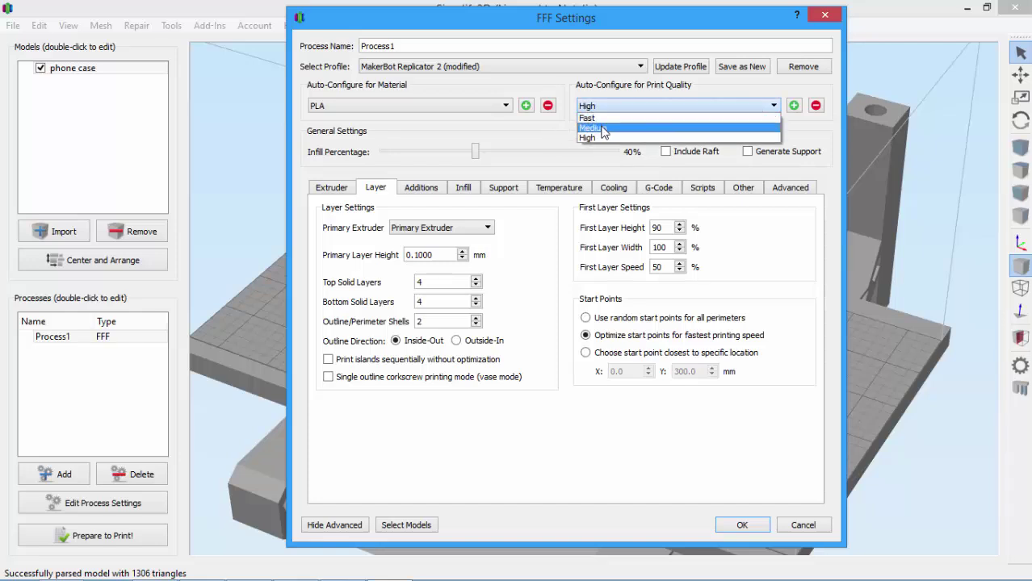
{"action": "left_click", "coordinate": [581, 138]}
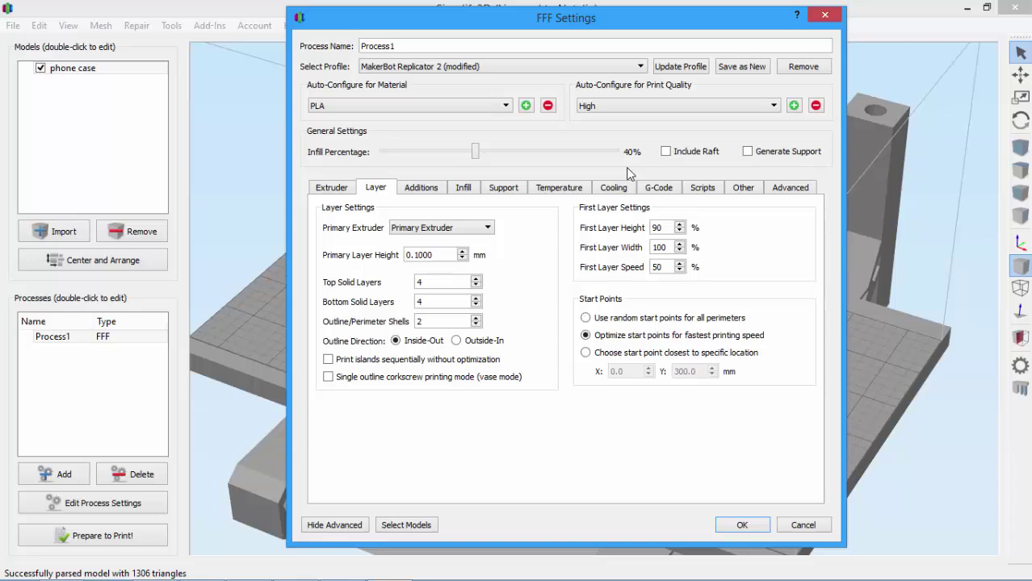
- Add a new print-quality option named 'Extreme'
{"action": "left_click", "coordinate": [794, 105]}
{"action": "type", "text": "Extreme"}
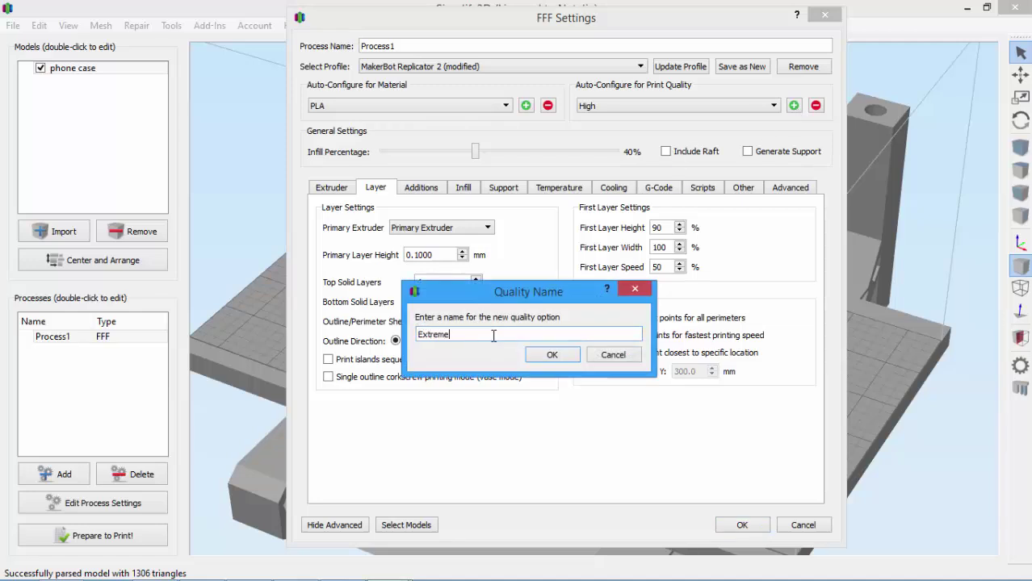
{"action": "left_click", "coordinate": [552, 355]}
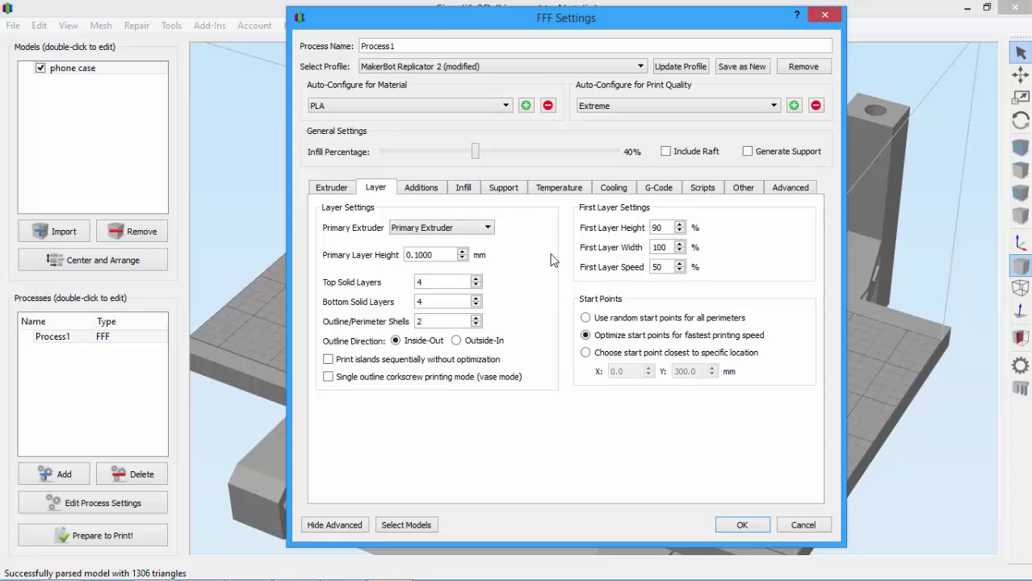
- Give Extreme 50% infill and 5 top and 5 bottom solid layers, then reselect Extreme
{"action": "left_click_drag", "start_coordinate": [477, 158], "coordinate": [499, 158]}
{"action": "left_click", "coordinate": [476, 278]}
{"action": "left_click", "coordinate": [477, 298]}
{"action": "left_click", "coordinate": [602, 105]}
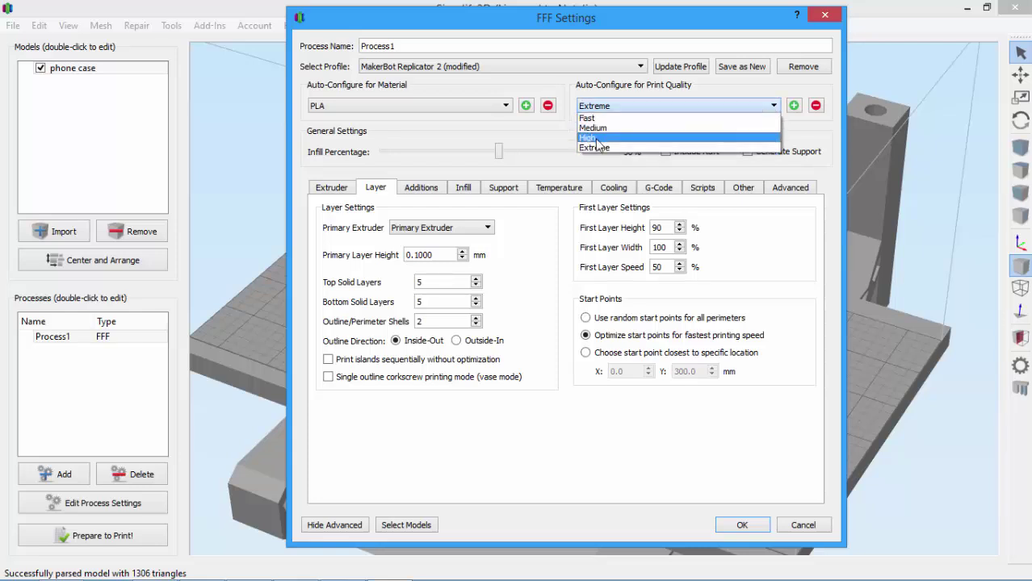
{"action": "left_click", "coordinate": [596, 139]}
{"action": "left_click", "coordinate": [594, 106]}
{"action": "left_click", "coordinate": [595, 148]}
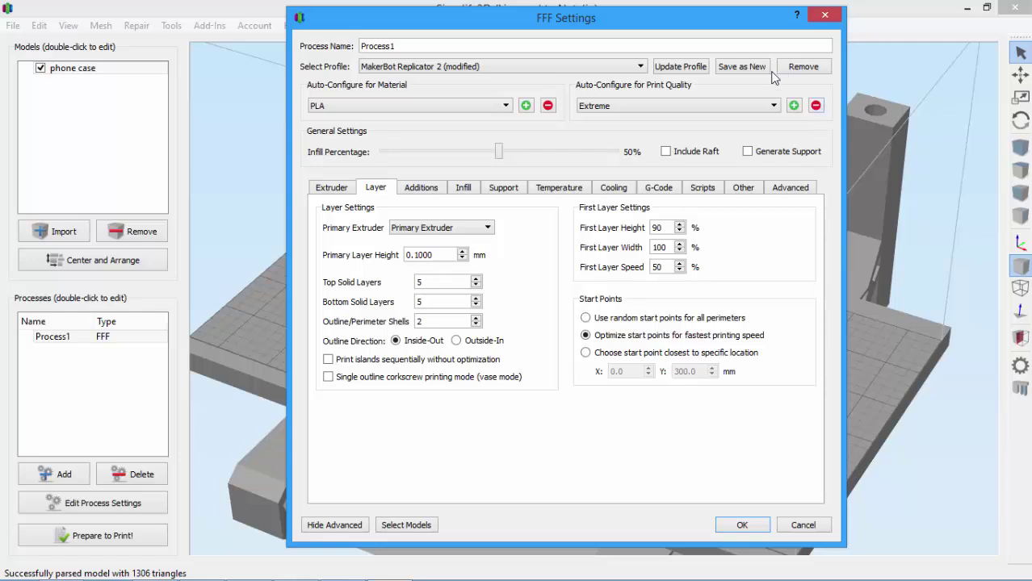
- Move print quality from Fast to Medium, restoring 0.2 mm layers and 20% infill
{"action": "left_click", "coordinate": [772, 108]}
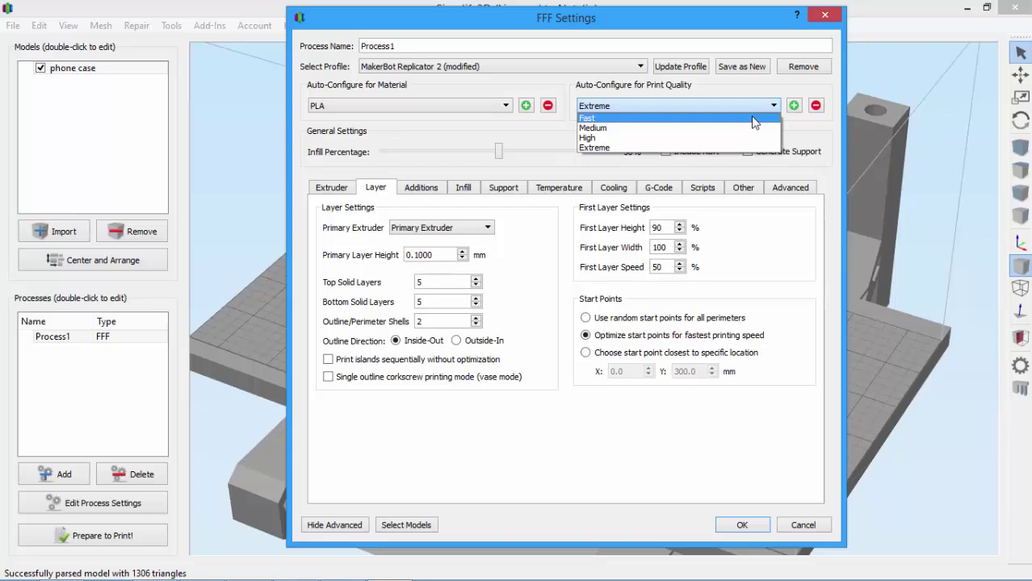
{"action": "left_click", "coordinate": [761, 118]}
{"action": "key", "text": "Down"}
{"action": "left_click", "coordinate": [773, 105]}
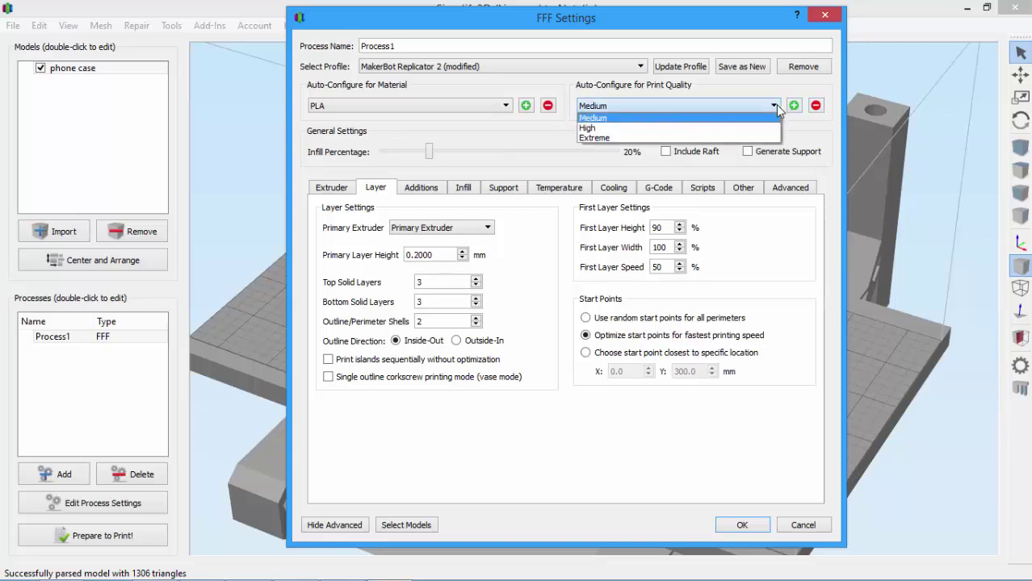
{"action": "left_click", "coordinate": [775, 104]}
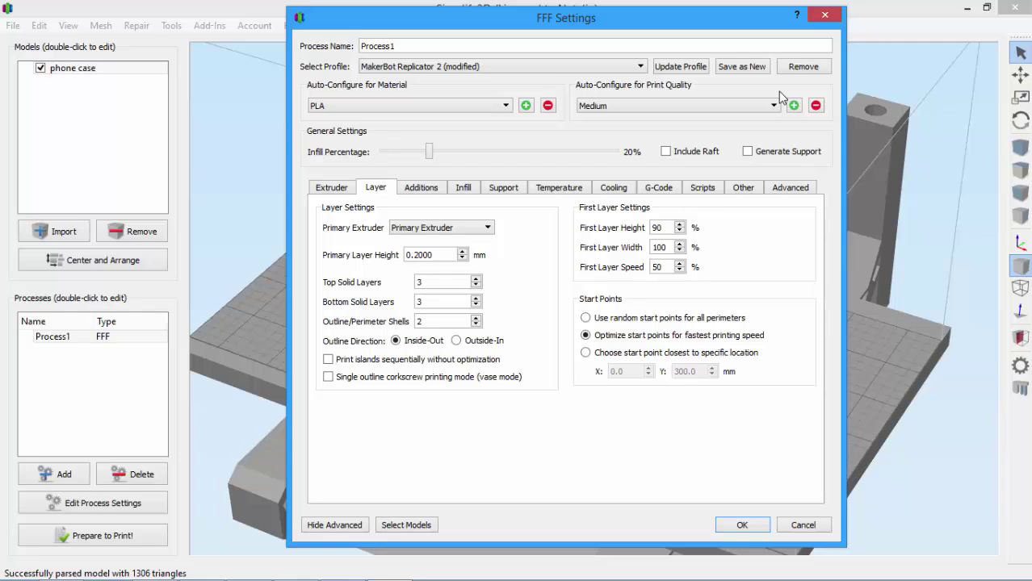
- In the Temperature settings, change the material to Nylon
{"action": "left_click", "coordinate": [561, 193]}
{"action": "left_click", "coordinate": [421, 110]}
{"action": "left_click", "coordinate": [596, 381]}
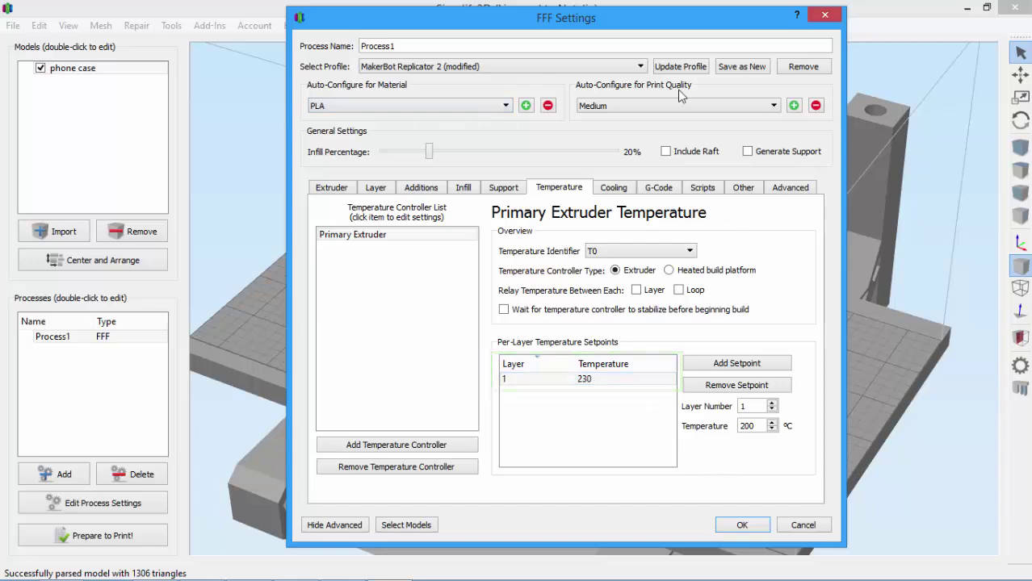
{"action": "left_click", "coordinate": [483, 106]}
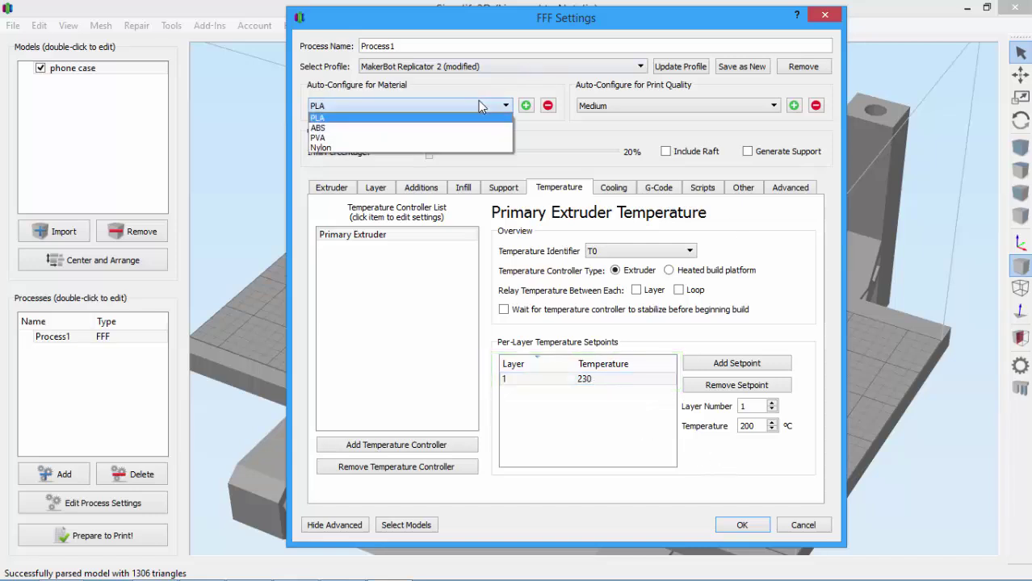
{"action": "left_click", "coordinate": [439, 147]}
- Set Nylon's layer 1 temperature setpoint to 210 °C and start a new material option
{"action": "left_click", "coordinate": [593, 379]}
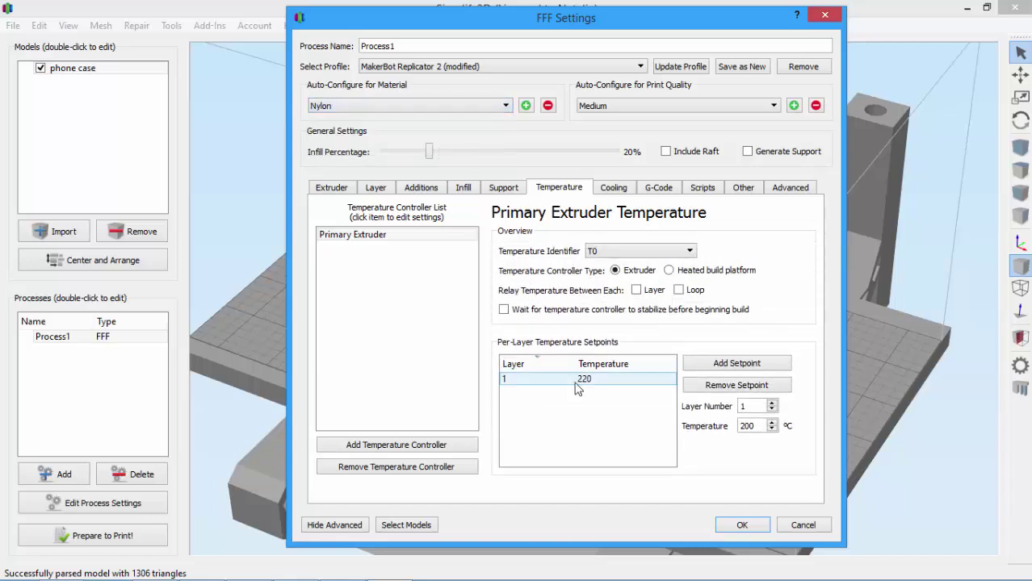
{"action": "double_click", "coordinate": [597, 381]}
{"action": "type", "text": "210"}
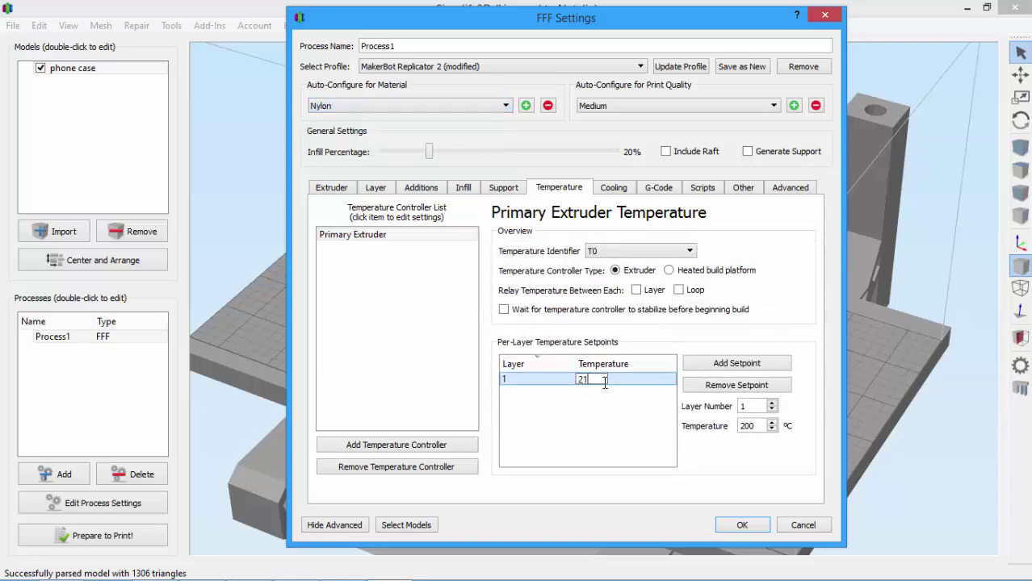
{"action": "left_click", "coordinate": [731, 463]}
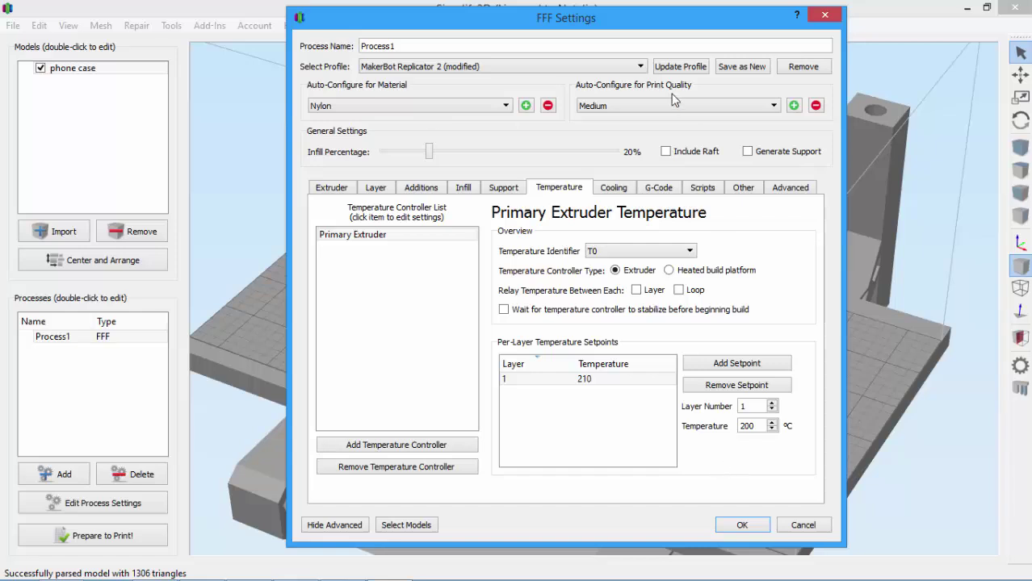
{"action": "left_click", "coordinate": [526, 106]}
- Name the new material 'Flexible' and set its layer 1 extruder temperature to 225 °C
{"action": "type", "text": "Flexible"}
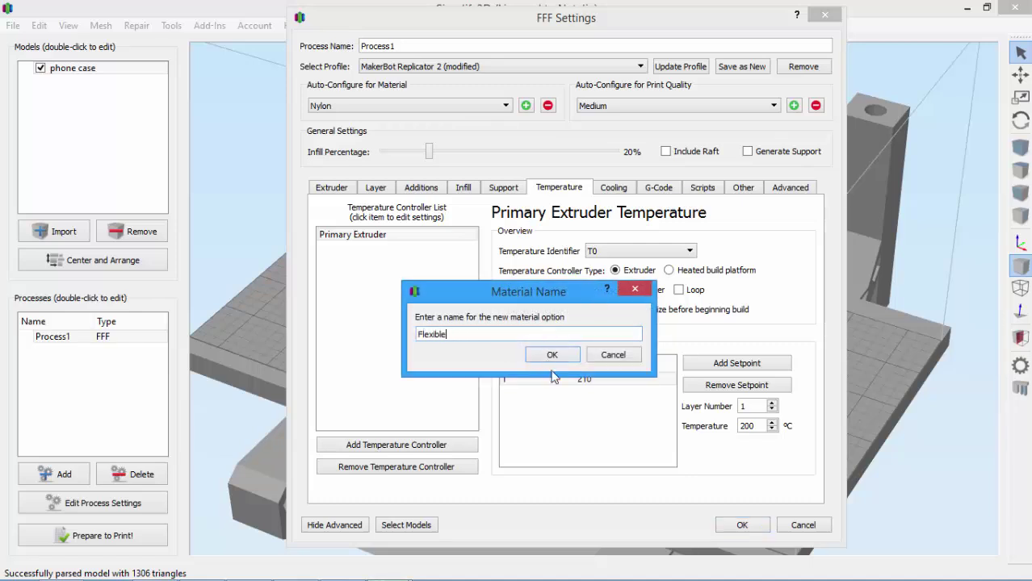
{"action": "left_click", "coordinate": [552, 355]}
{"action": "double_click", "coordinate": [584, 379]}
{"action": "type", "text": "225"}
{"action": "key", "text": "Return"}
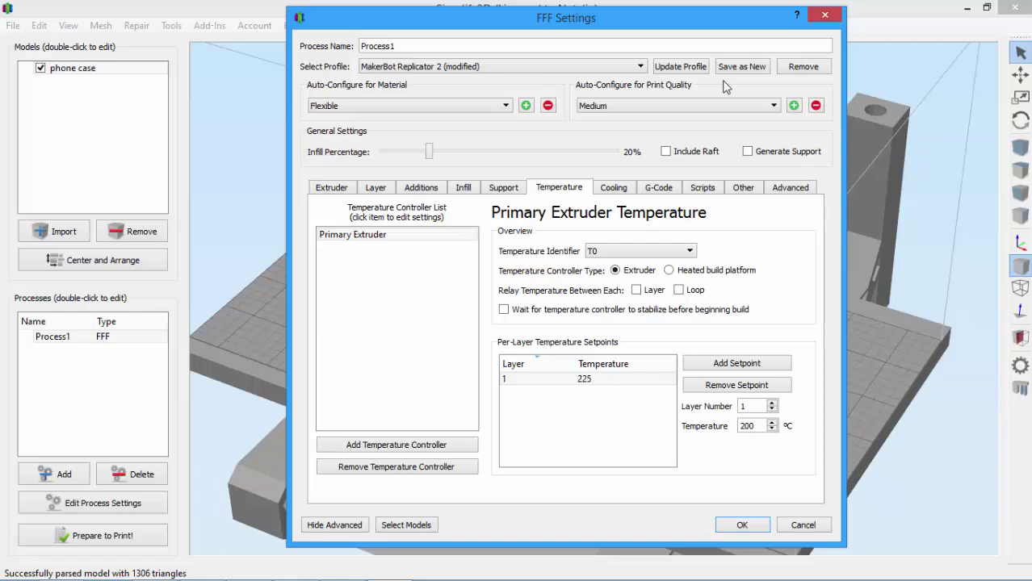
- Select the Default profile, declining to save MakerBot Replicator 2 changes
{"action": "left_click", "coordinate": [509, 66]}
{"action": "left_click", "coordinate": [488, 78]}
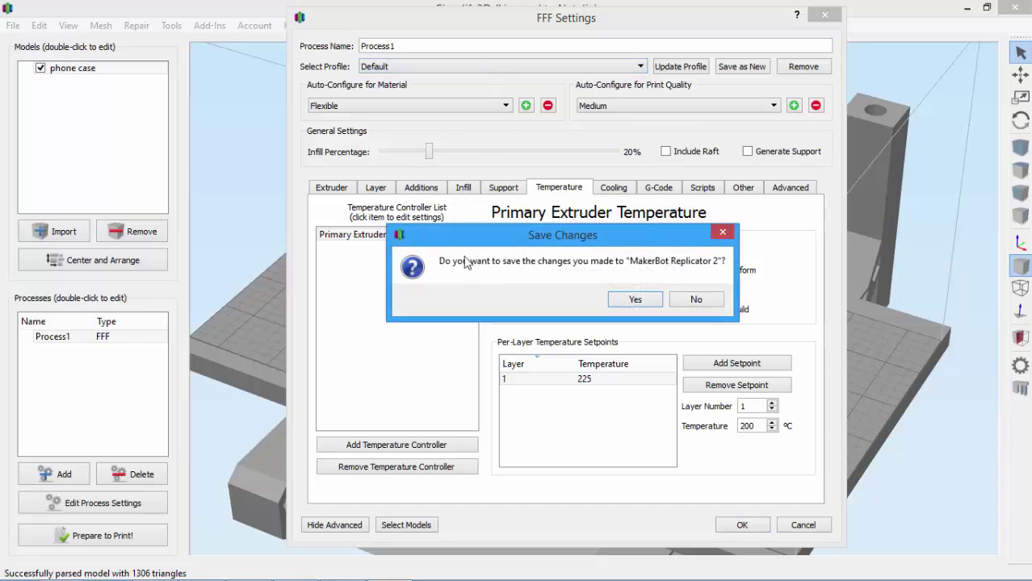
{"action": "left_click", "coordinate": [696, 299]}
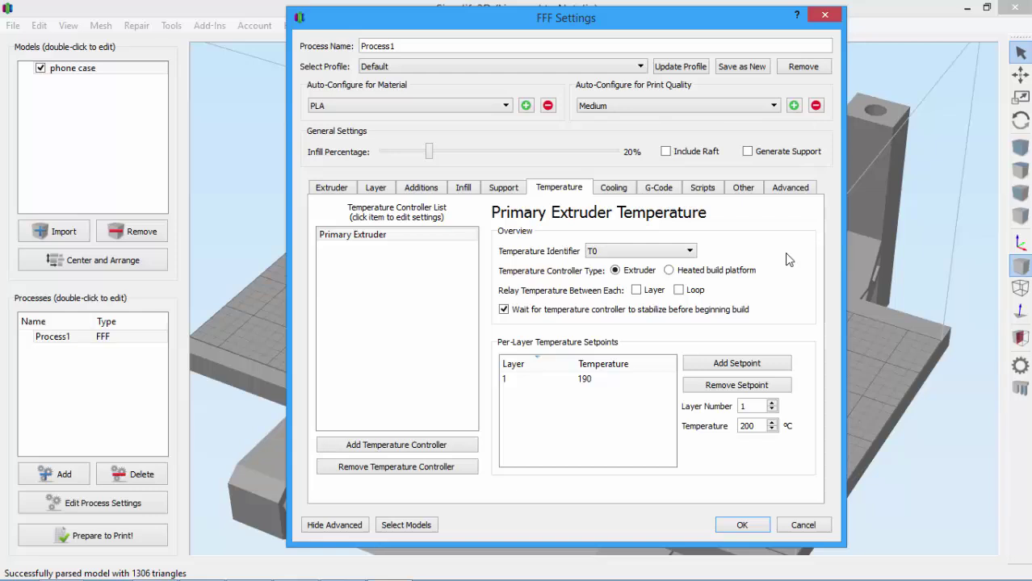